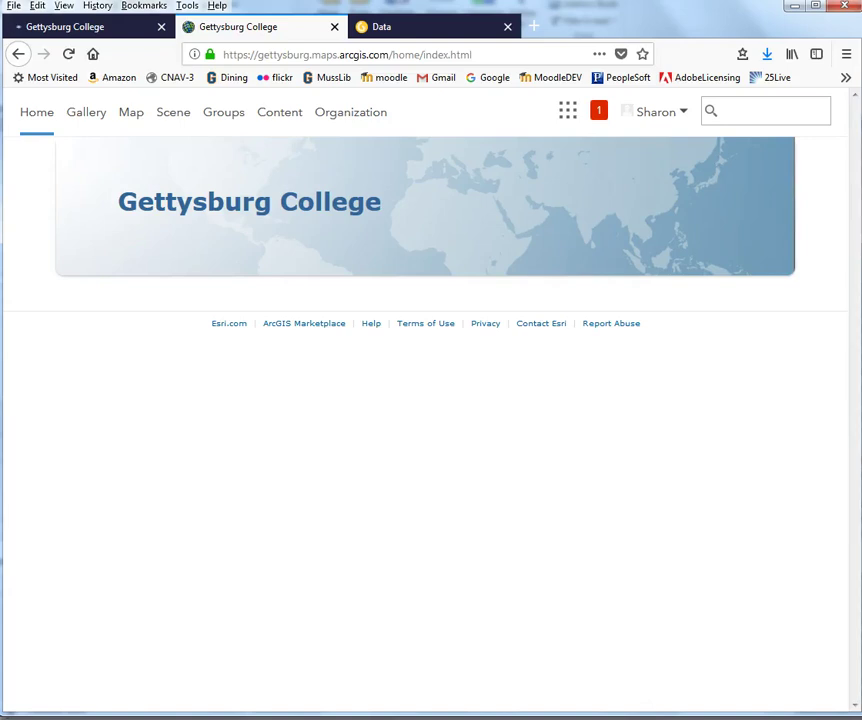
# Open Map Viewer from the organization home page's Map tab
pyautogui.click(131, 116)
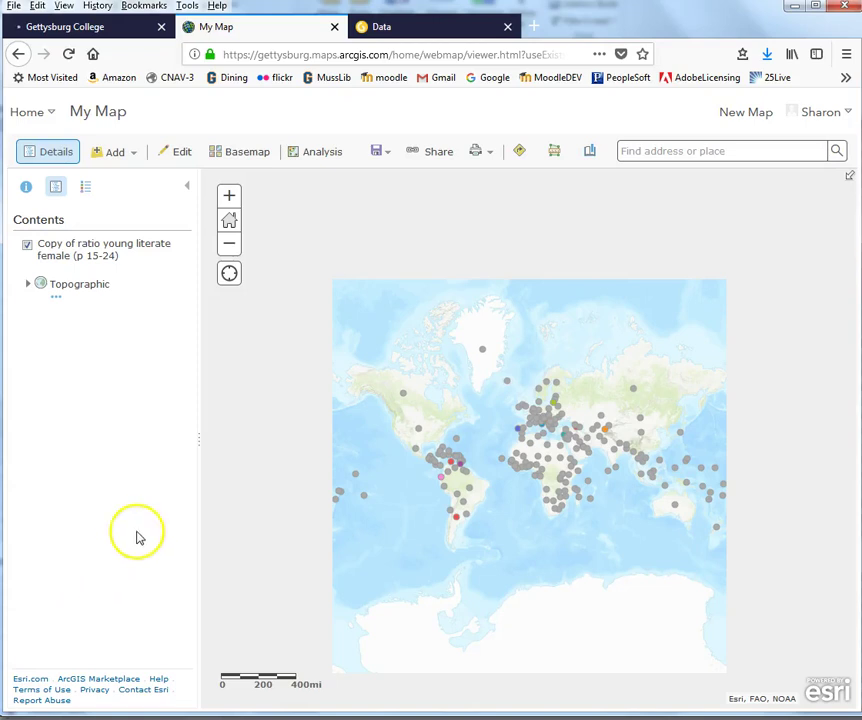
# Turn off the 'Copy of ratio young literate female' layer and frame North America
pyautogui.click(26, 245)
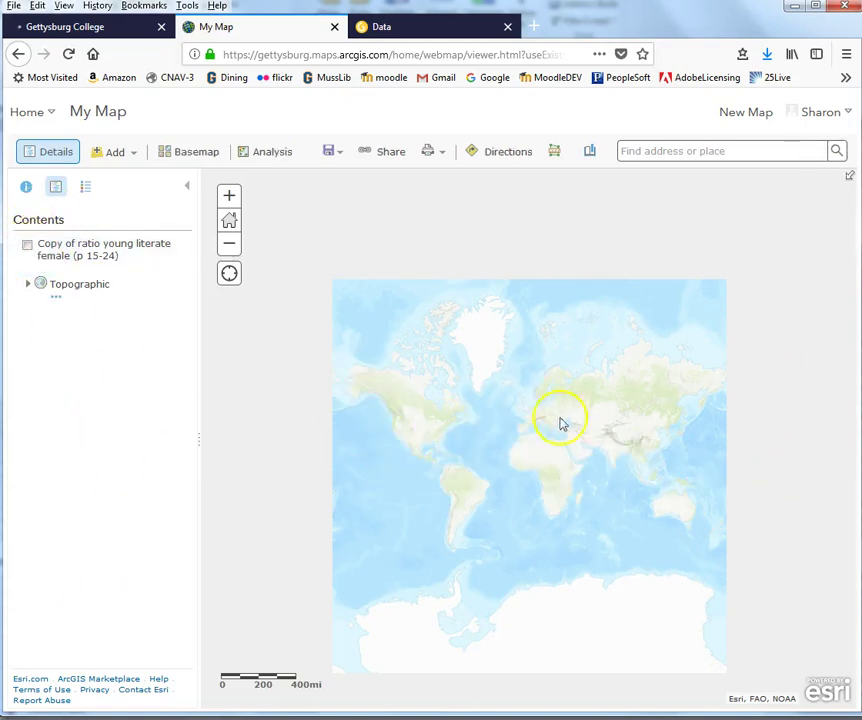
pyautogui.click(230, 198)
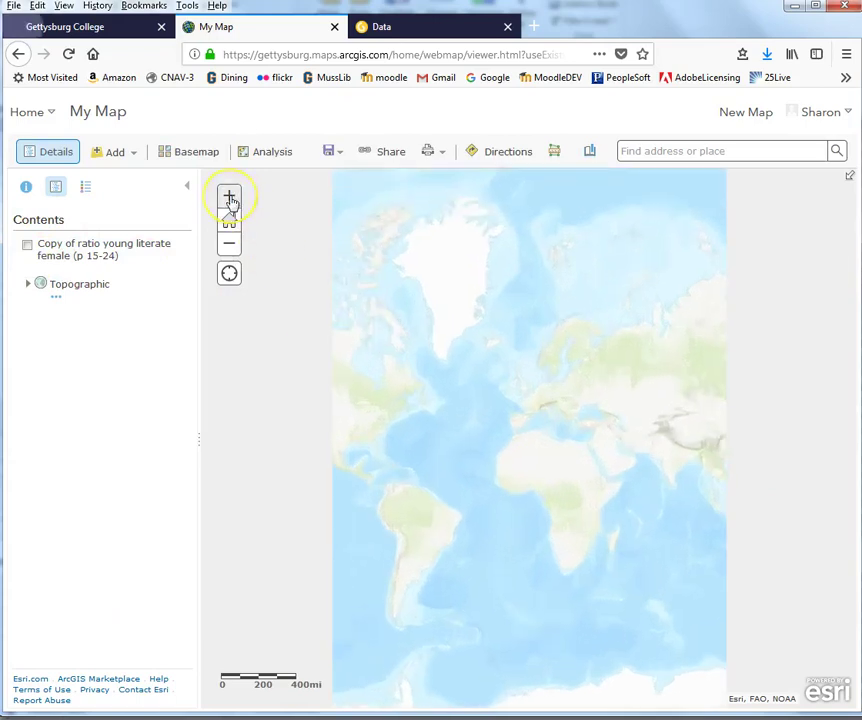
pyautogui.moveTo(317, 341); pyautogui.dragTo(504, 363)
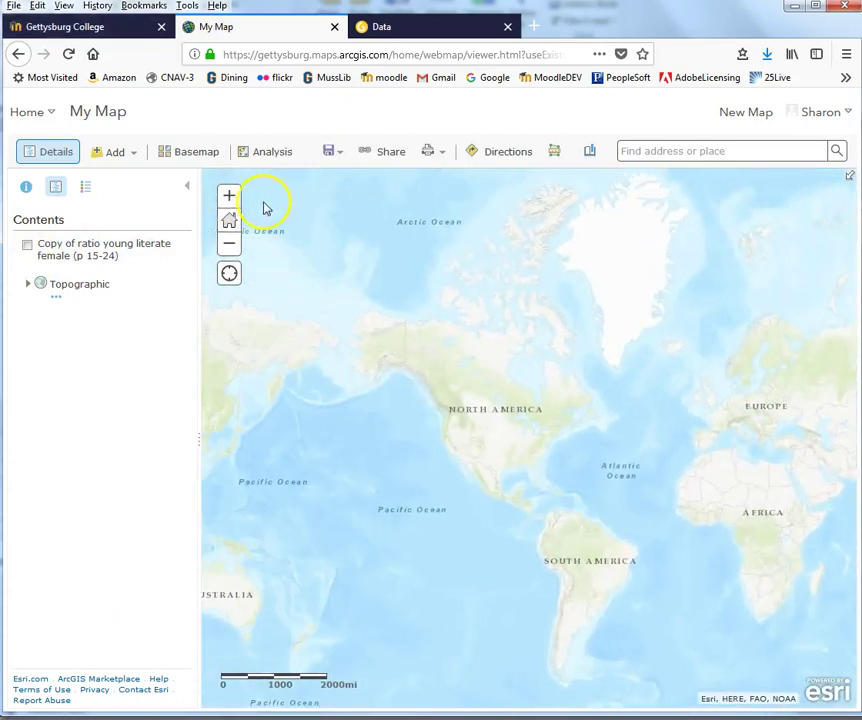
pyautogui.click(227, 196)
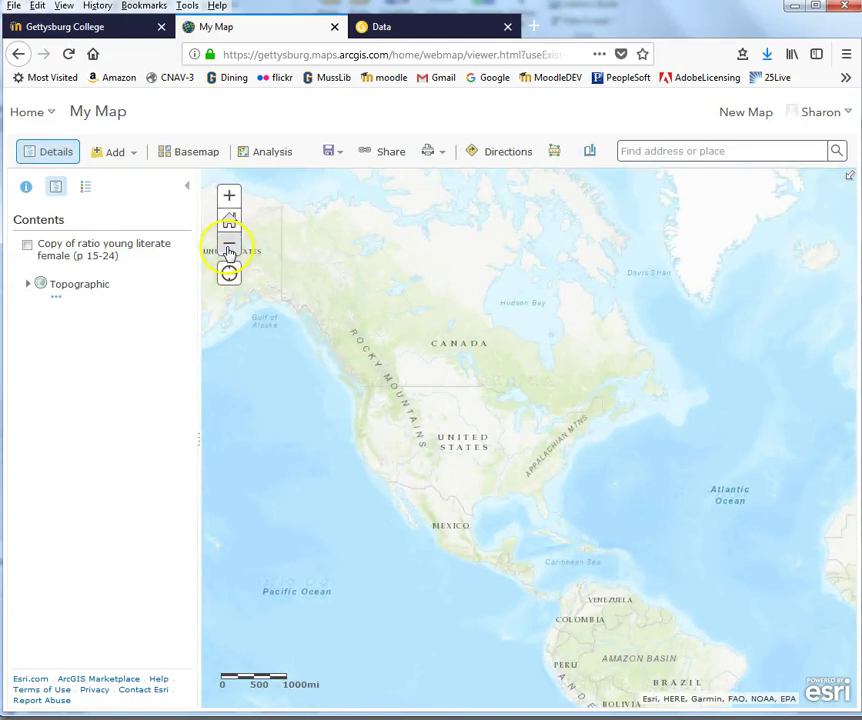
pyautogui.click(229, 247)
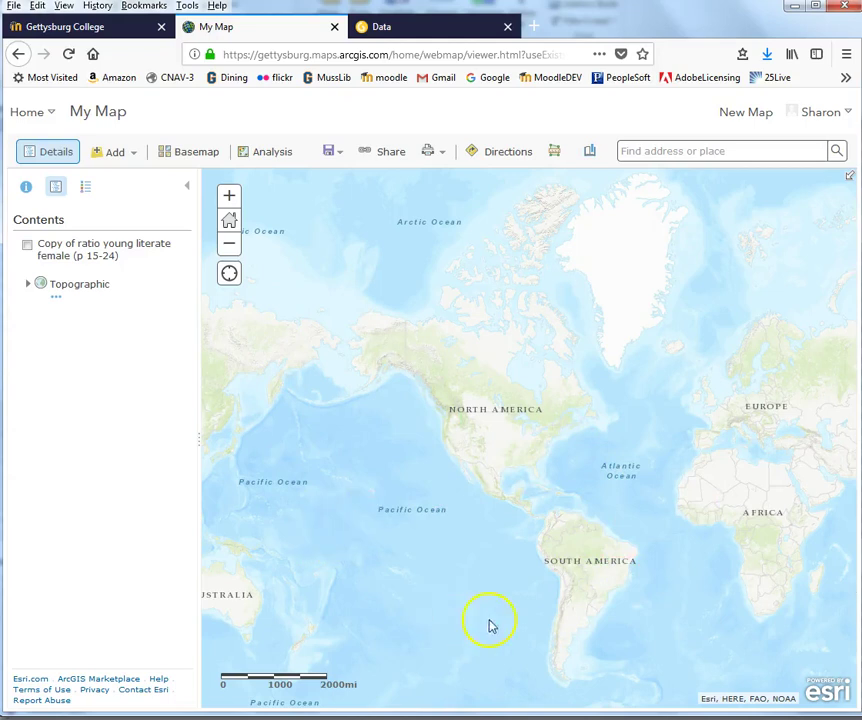
# Choose Add Layer from File from the Add menu
pyautogui.click(125, 158)
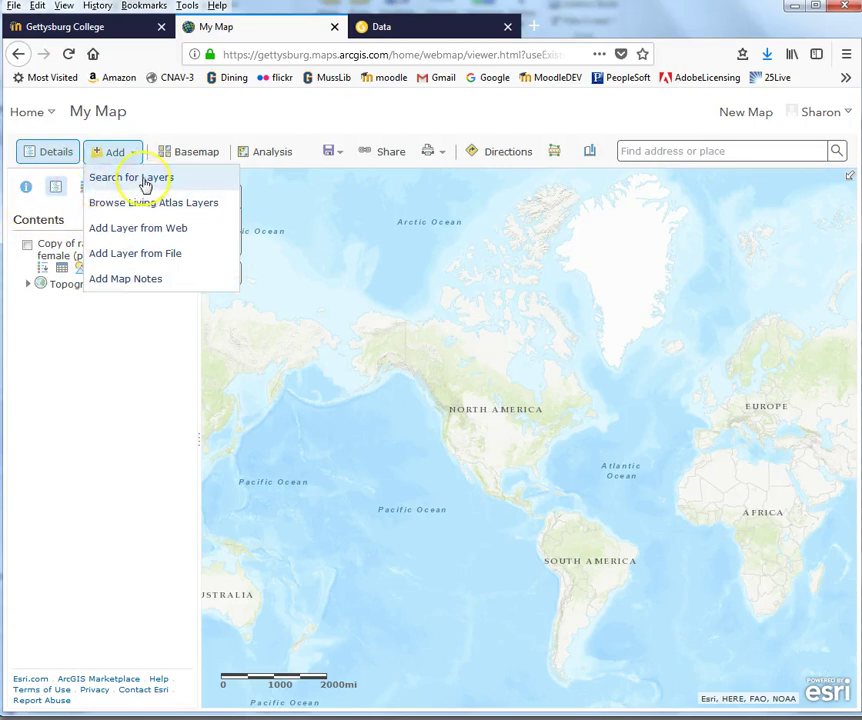
pyautogui.click(146, 204)
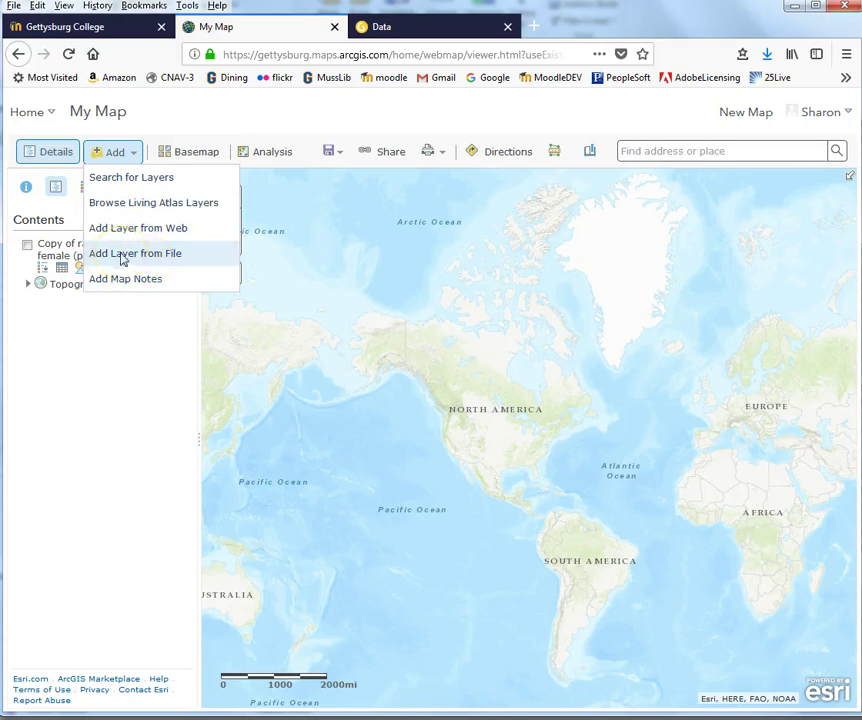
pyautogui.click(122, 258)
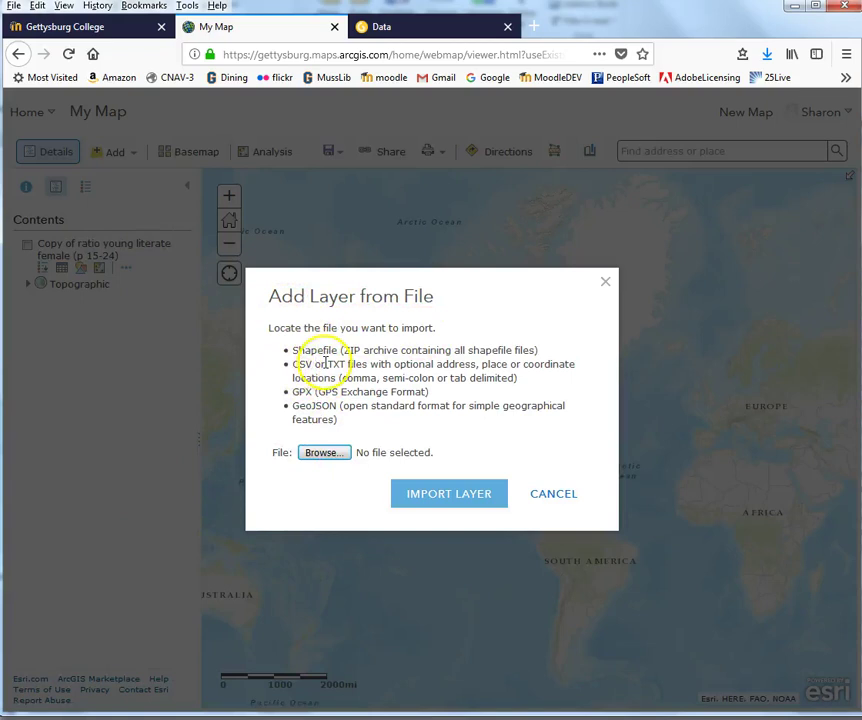
# Upload 'age of marriage.csv' and import it as a layer
pyautogui.click(325, 453)
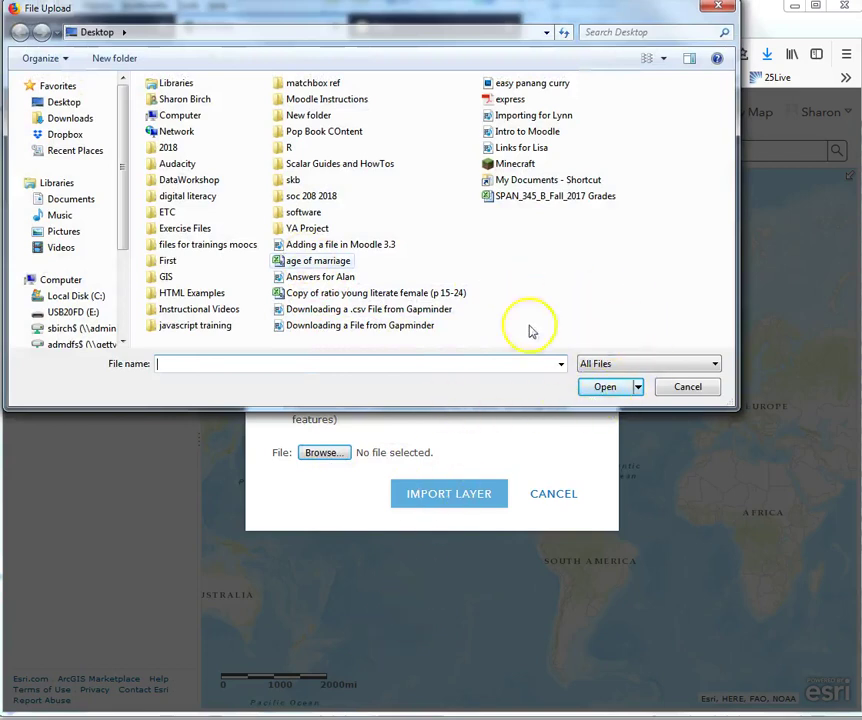
pyautogui.click(297, 262)
pyautogui.click(608, 387)
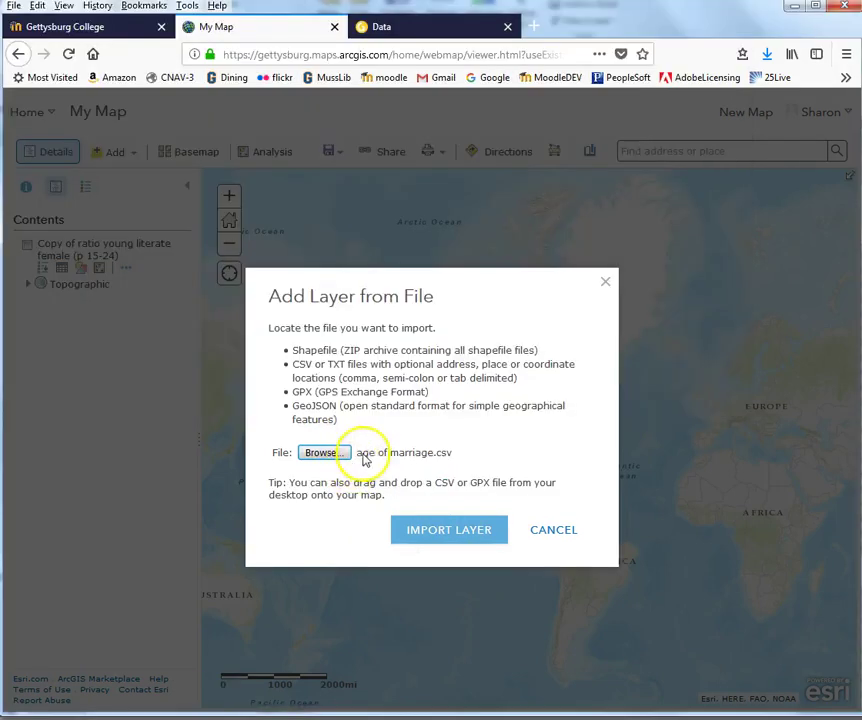
pyautogui.click(449, 532)
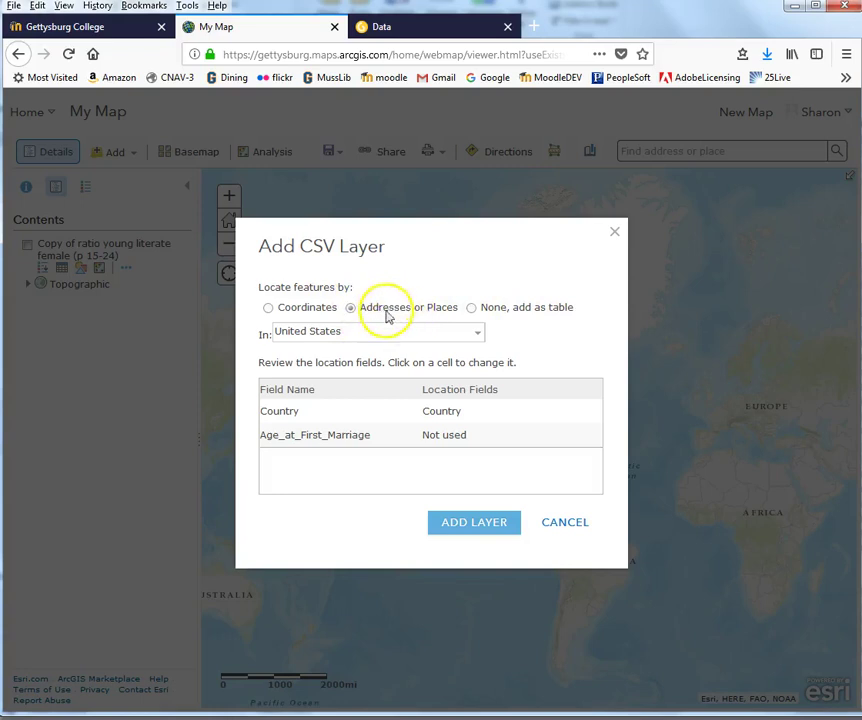
# Locate the CSV's countries within World and add it as a map layer
pyautogui.click(481, 333)
pyautogui.moveTo(539, 471); pyautogui.dragTo(540, 490)
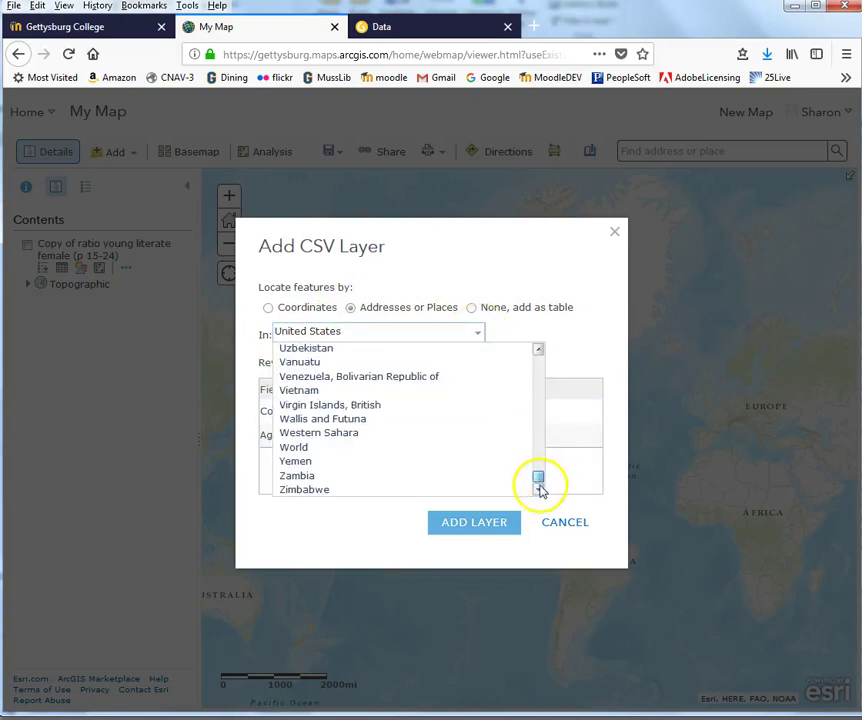
pyautogui.click(316, 449)
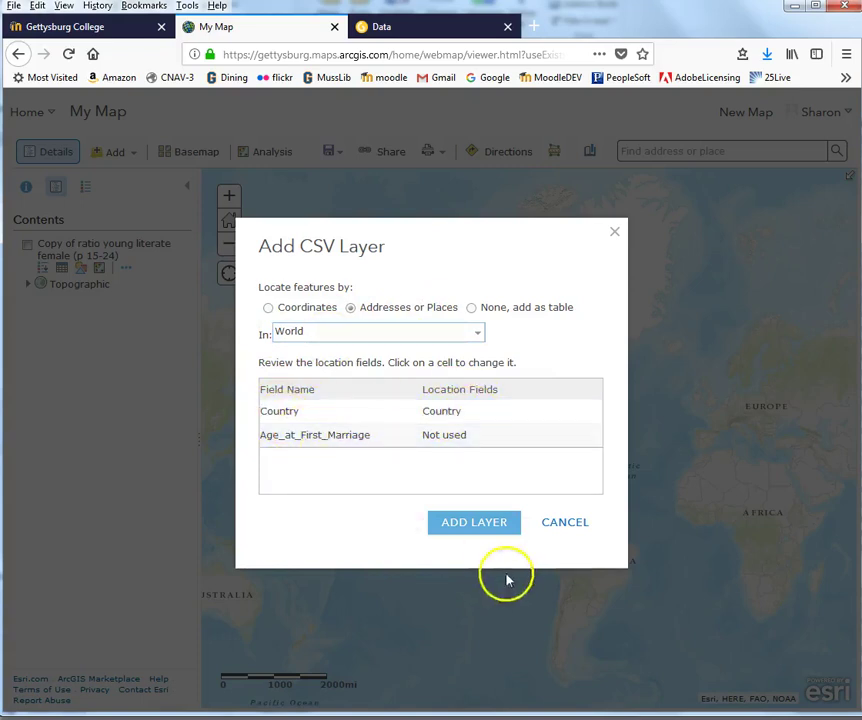
pyautogui.click(477, 523)
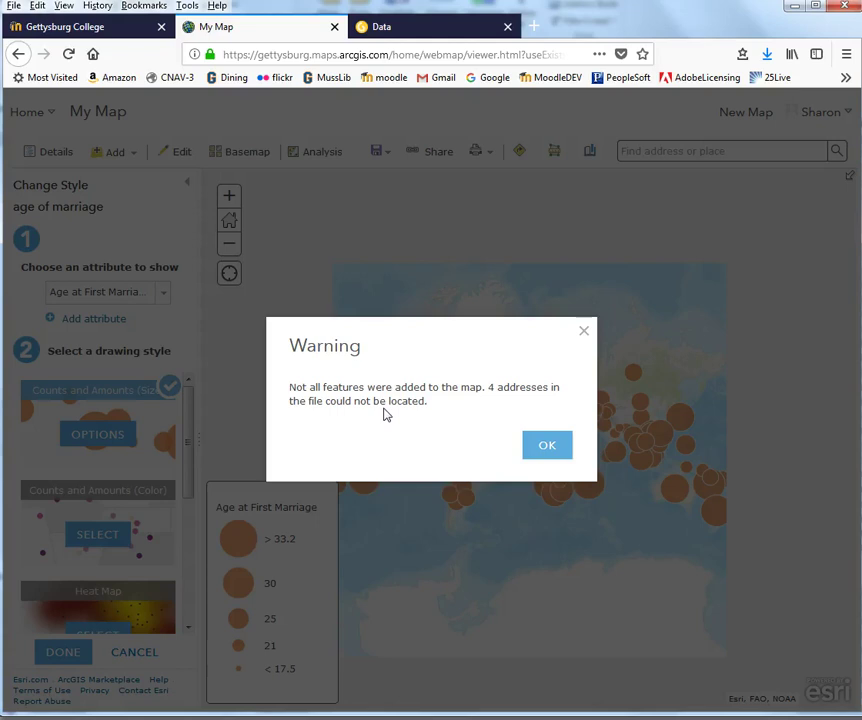
# Acknowledge the warning that 4 addresses could not be located
pyautogui.click(552, 449)
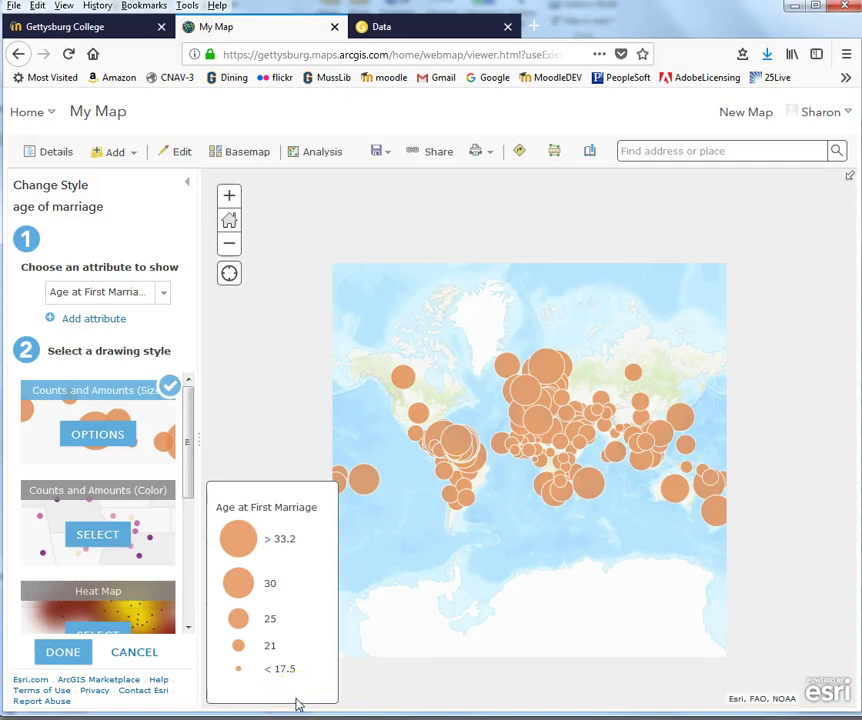
pyautogui.click(298, 504)
# Zoom in over Europe and Africa and pan south to the Congo and southern Africa
pyautogui.click(229, 196)
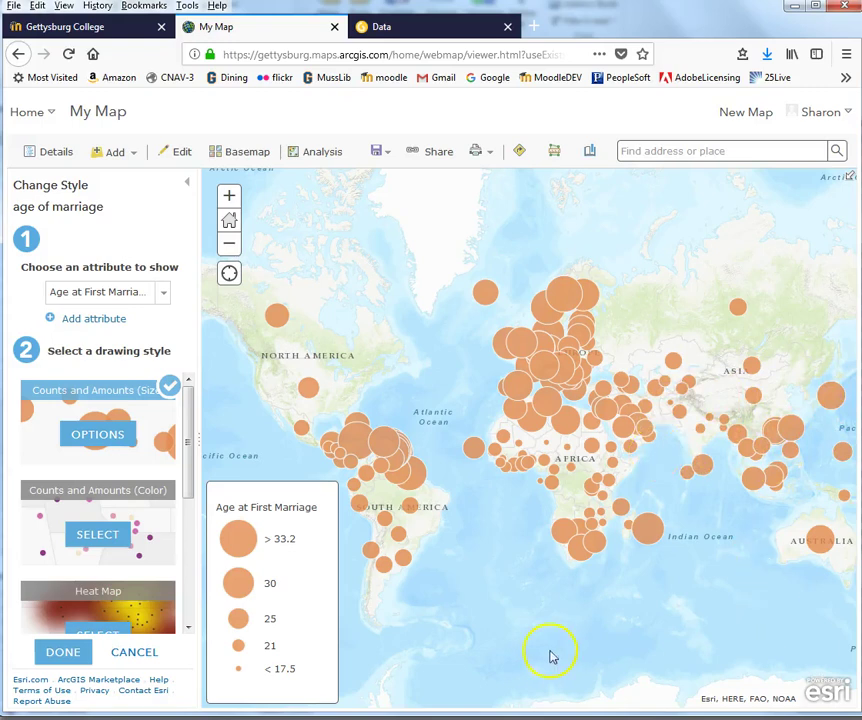
pyautogui.click(228, 197)
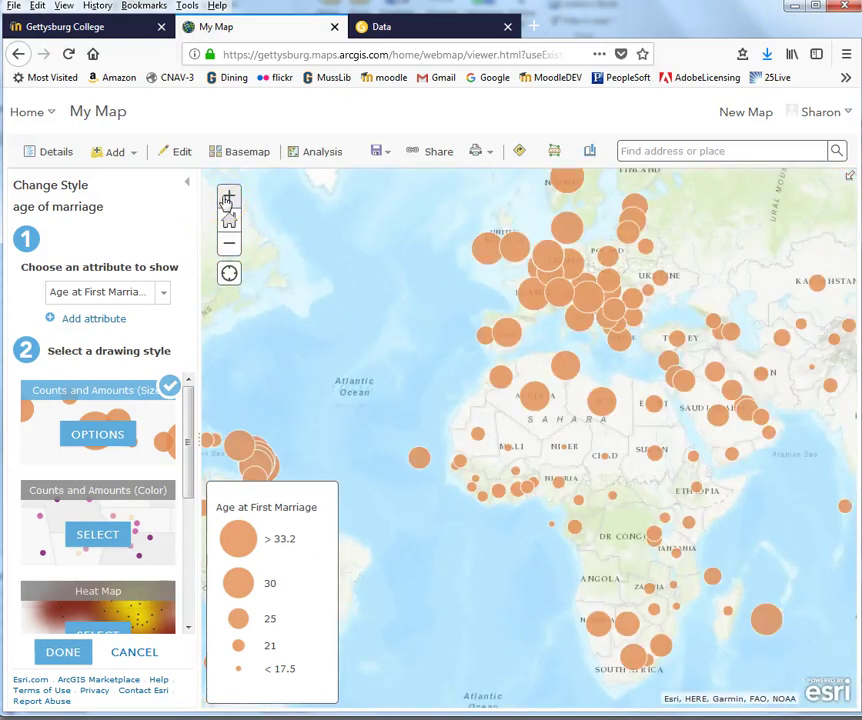
pyautogui.click(228, 197)
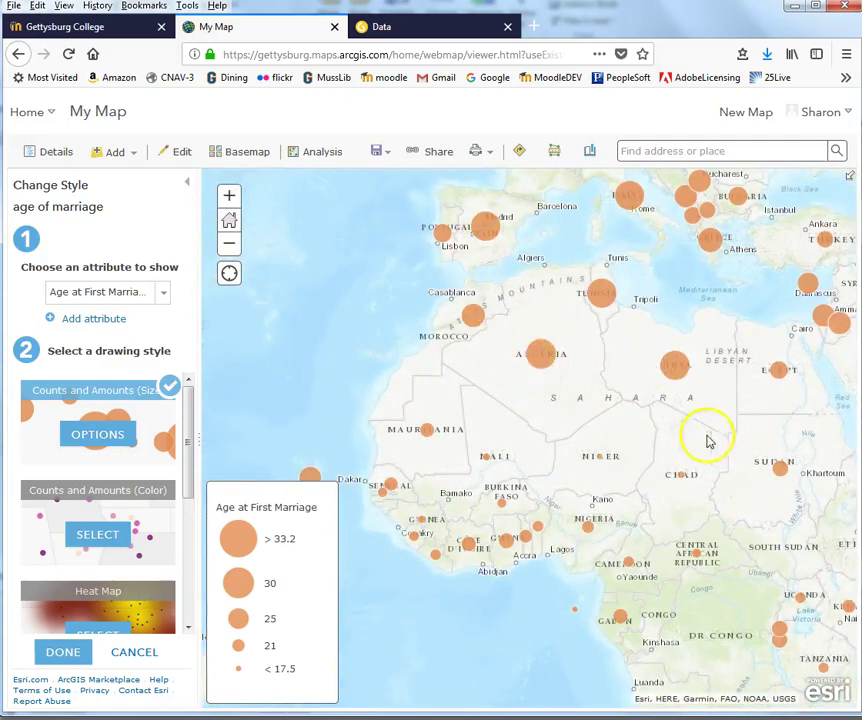
pyautogui.moveTo(546, 658); pyautogui.dragTo(416, 497)
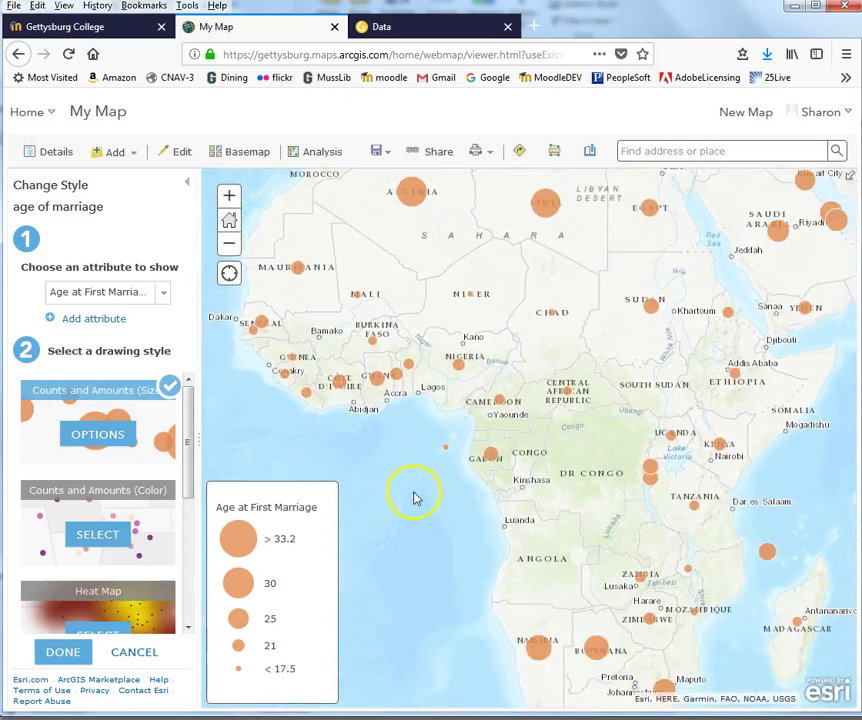
pyautogui.moveTo(456, 609); pyautogui.dragTo(456, 537)
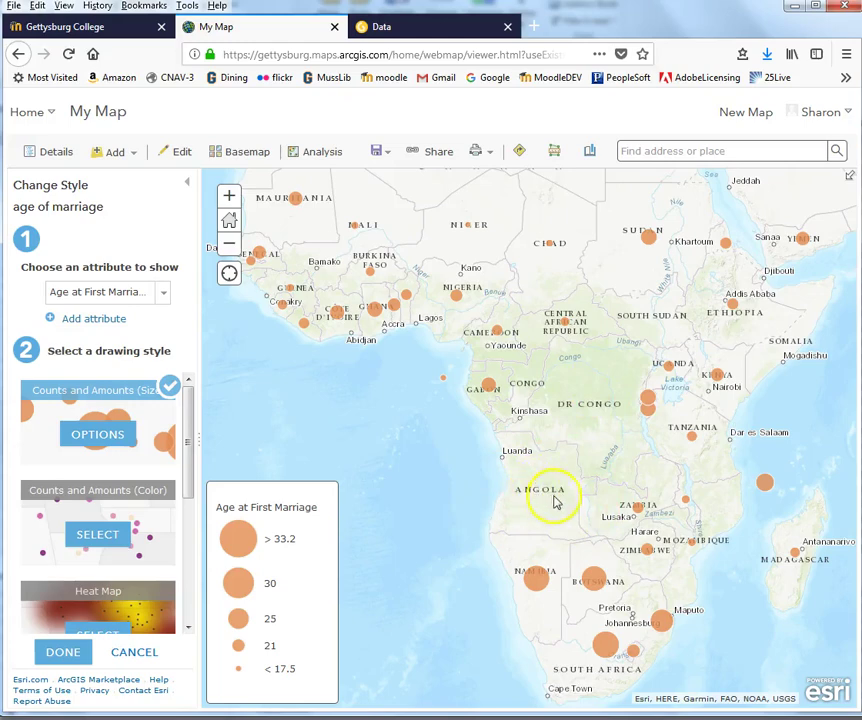
# Move east to Asia and zoom into Hainan, south-east China and Taiwan
pyautogui.moveTo(760, 620); pyautogui.dragTo(362, 621)
pyautogui.moveTo(587, 342); pyautogui.dragTo(424, 474)
pyautogui.scroll(1, 702, 543)
pyautogui.scroll(1, 558, 581)
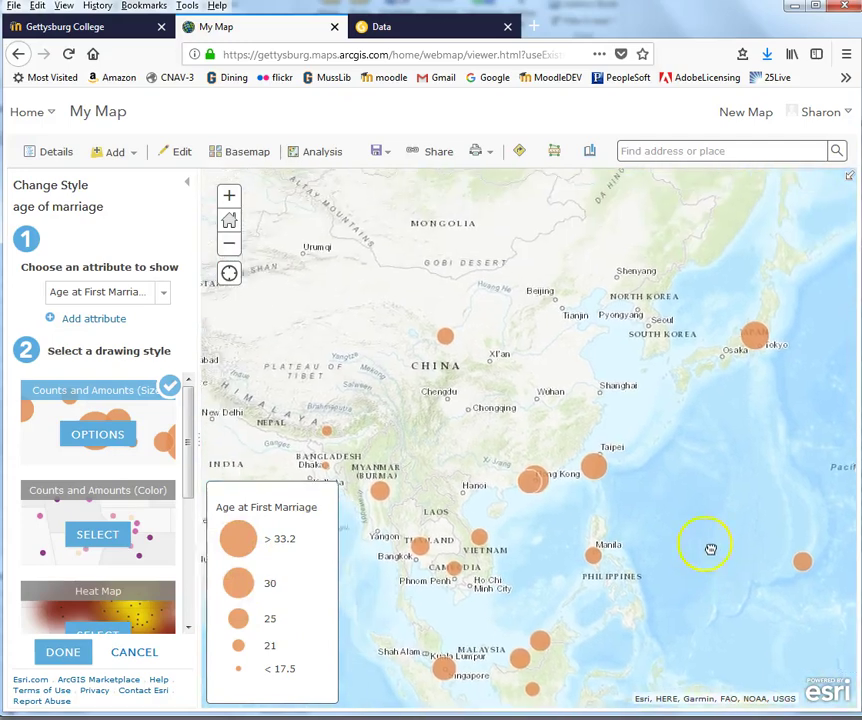
pyautogui.scroll(1, 500, 562)
pyautogui.scroll(2, 570, 412)
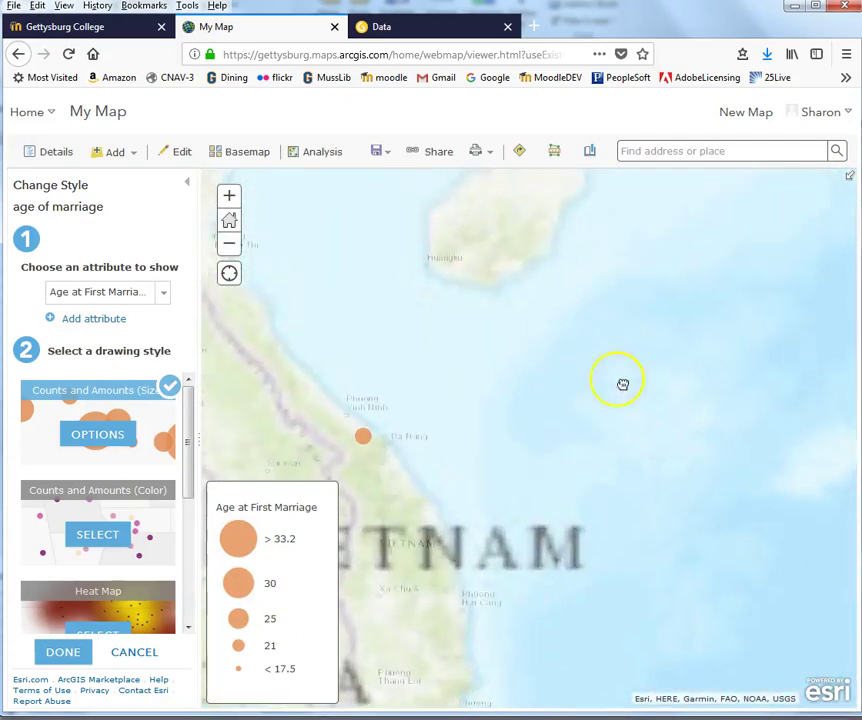
pyautogui.moveTo(621, 348); pyautogui.dragTo(598, 598)
pyautogui.moveTo(790, 449); pyautogui.dragTo(260, 581)
pyautogui.moveTo(548, 400); pyautogui.dragTo(573, 653)
pyautogui.scroll(-5, 641, 562)
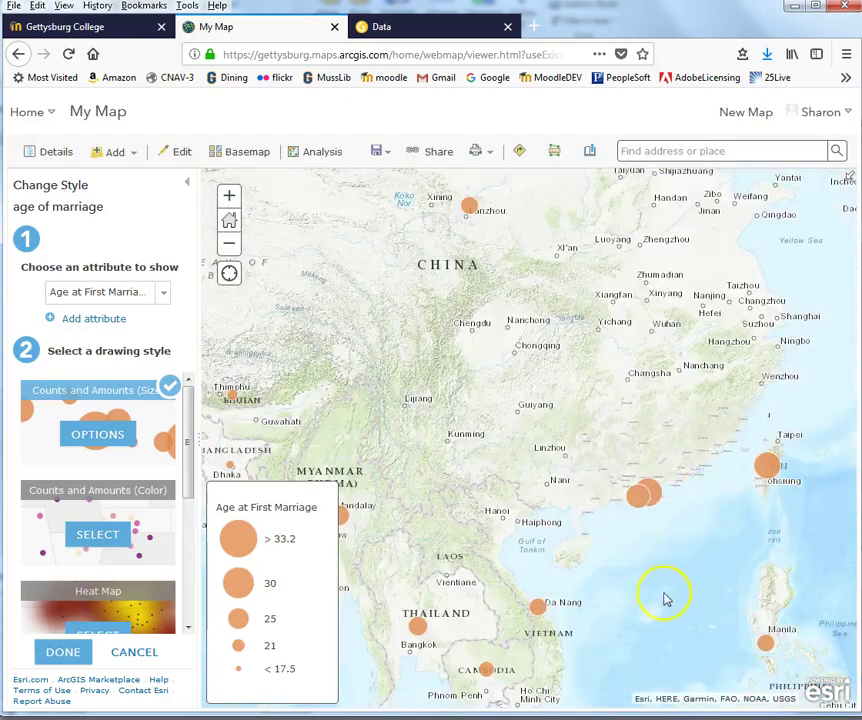
pyautogui.scroll(3, 658, 598)
pyautogui.scroll(1, 600, 480)
pyautogui.scroll(-1, 747, 541)
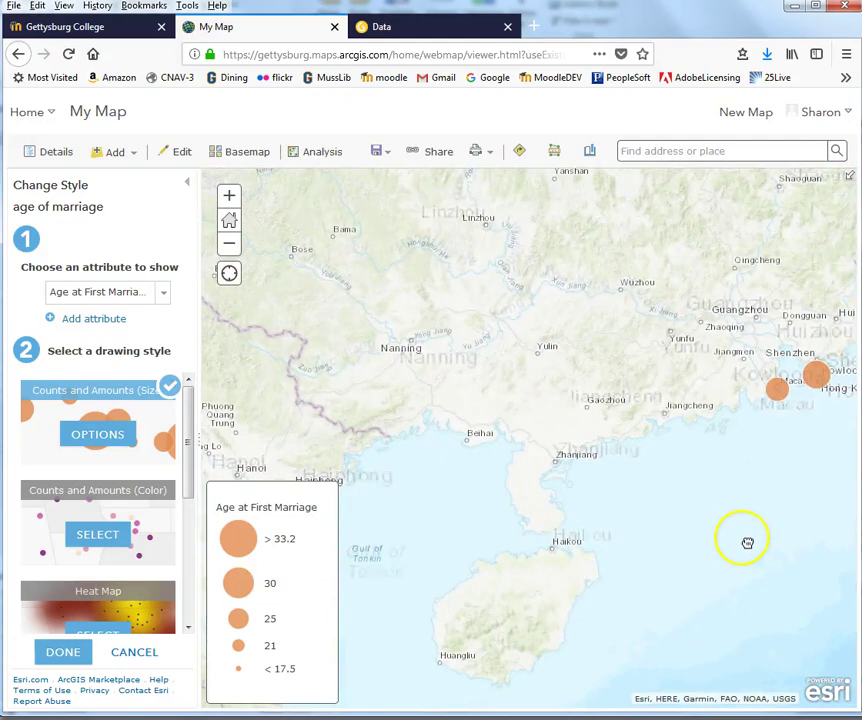
# Pan past Hong Kong to the Philippines, then center India and Southeast Asia
pyautogui.moveTo(747, 541); pyautogui.dragTo(718, 464)
pyautogui.scroll(1, 489, 515)
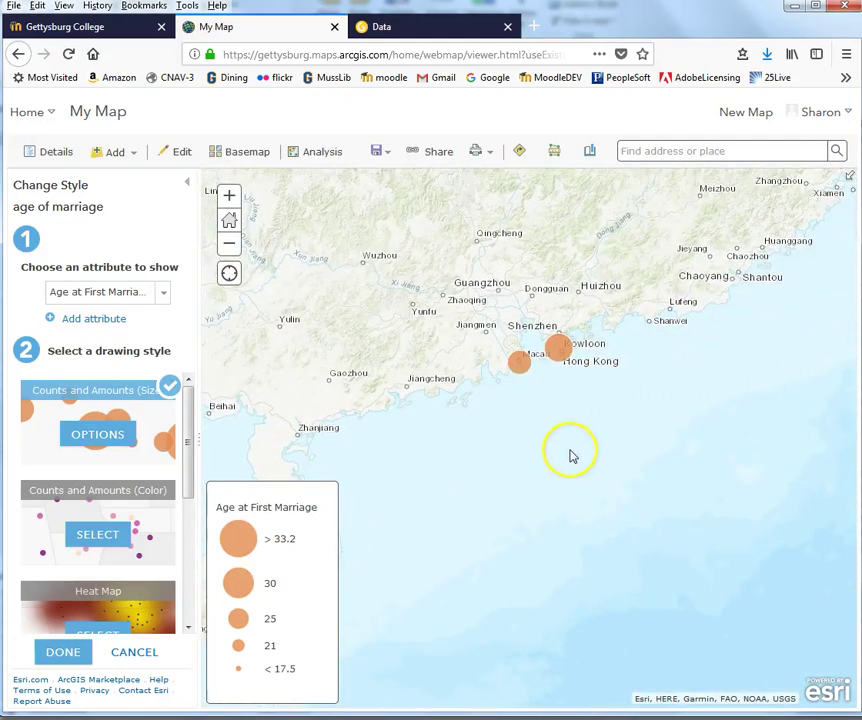
pyautogui.scroll(-1, 575, 510)
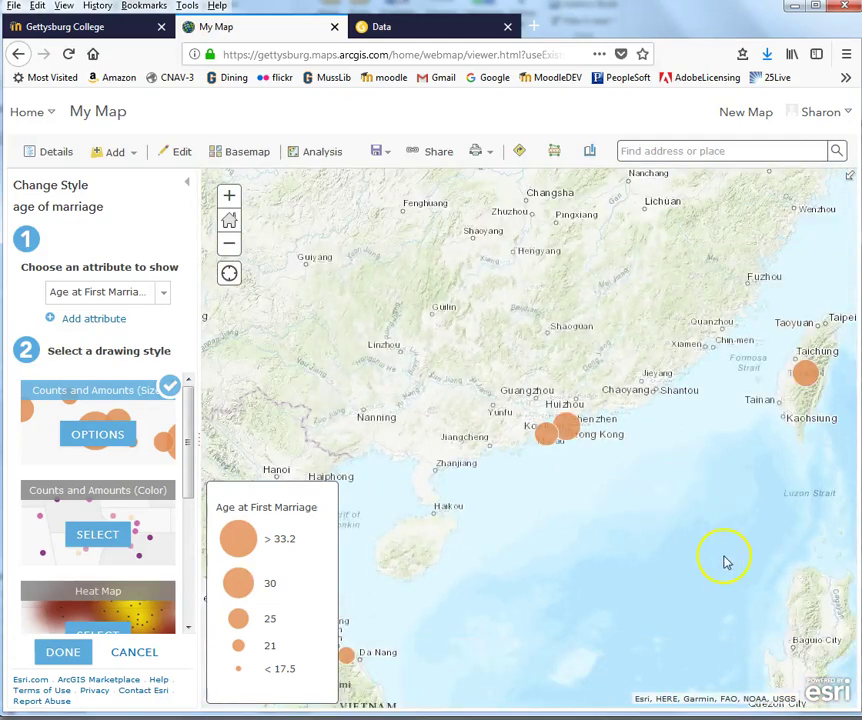
pyautogui.scroll(-1, 723, 558)
pyautogui.moveTo(716, 612); pyautogui.dragTo(645, 530)
pyautogui.scroll(2, 645, 530)
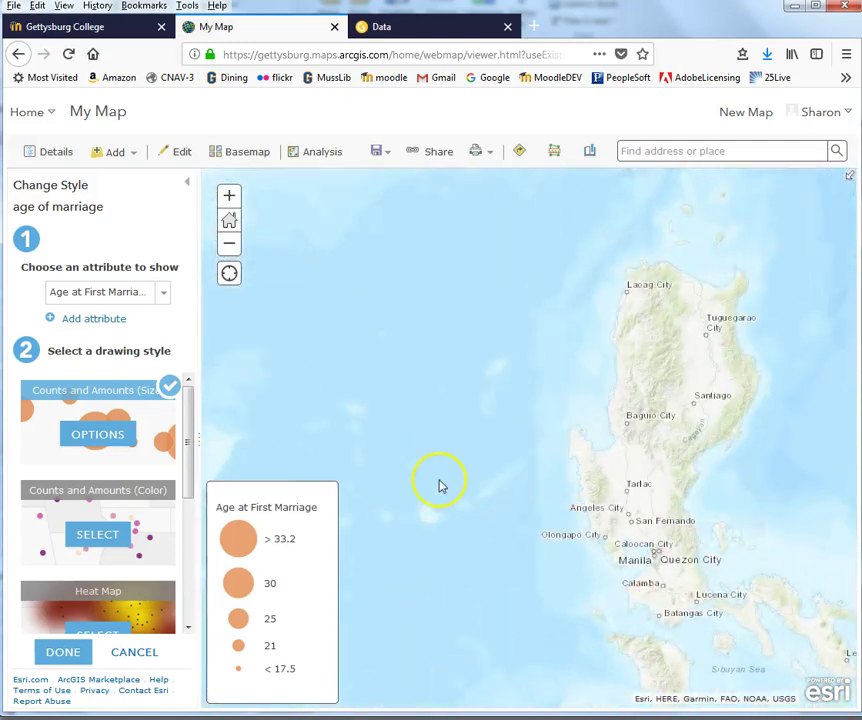
pyautogui.scroll(-4, 438, 486)
pyautogui.moveTo(473, 473); pyautogui.dragTo(763, 523)
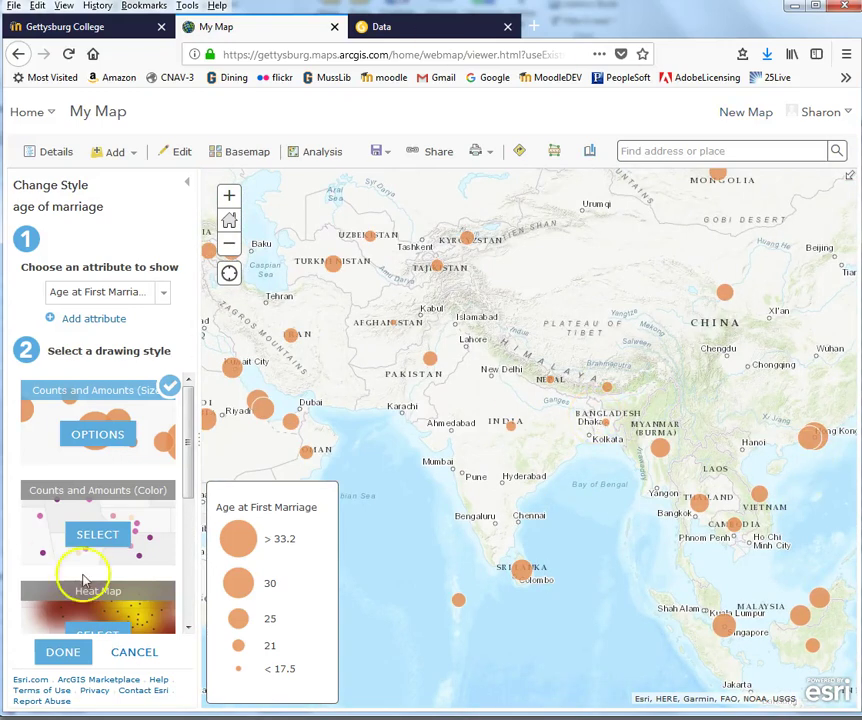
# Change the age of marriage layer's drawing style to Heat Map
pyautogui.moveTo(192, 410)
pyautogui.mouseDown()
pyautogui.moveTo(186, 615)
pyautogui.moveTo(187, 533)
pyautogui.mouseUp()
pyautogui.scroll(1, 140, 597)
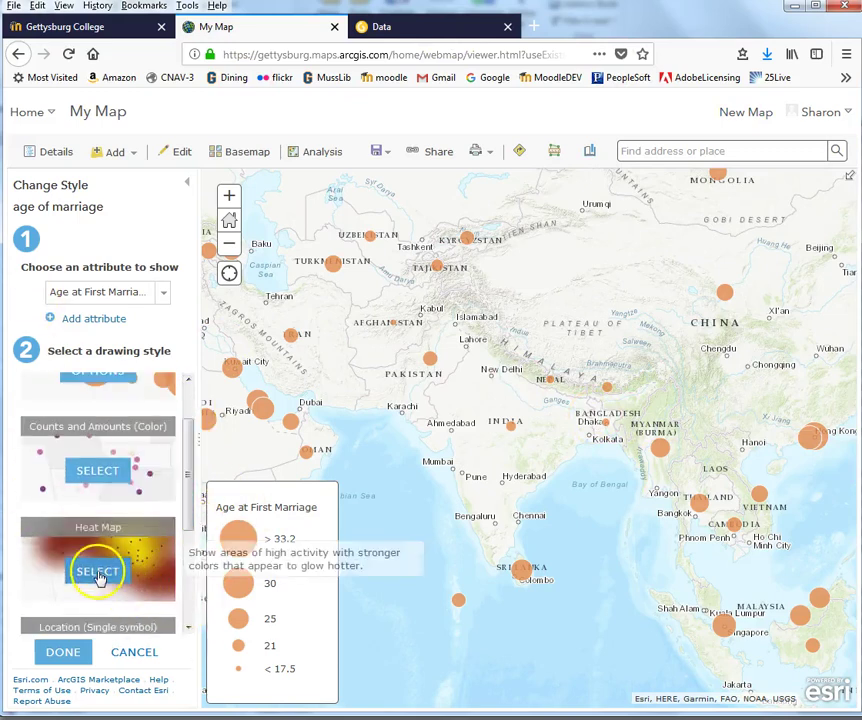
pyautogui.click(96, 573)
# Pan and zoom the heat map to center the Americas and Africa
pyautogui.moveTo(500, 682); pyautogui.dragTo(810, 654)
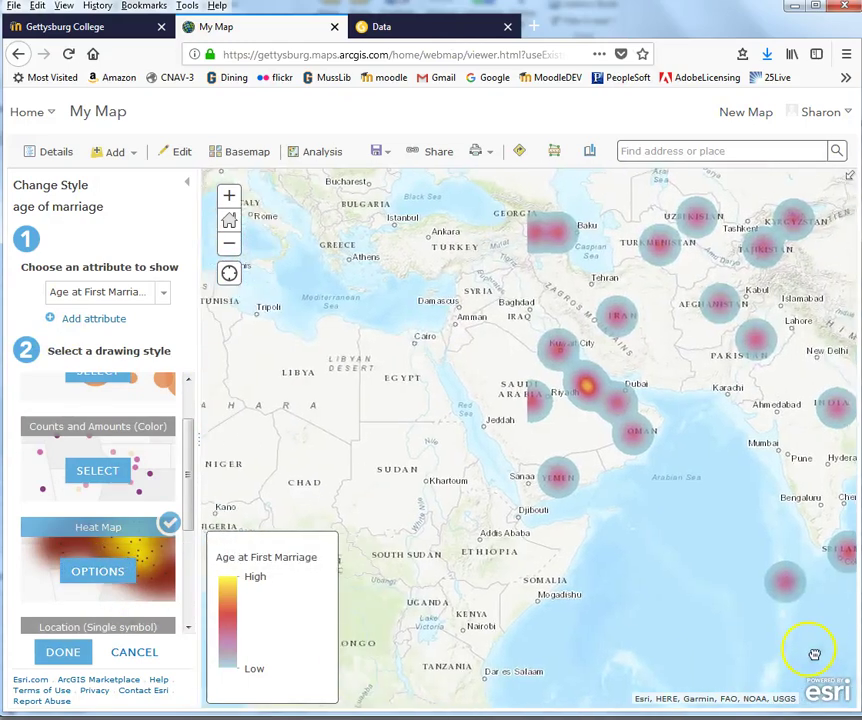
pyautogui.scroll(-3, 658, 598)
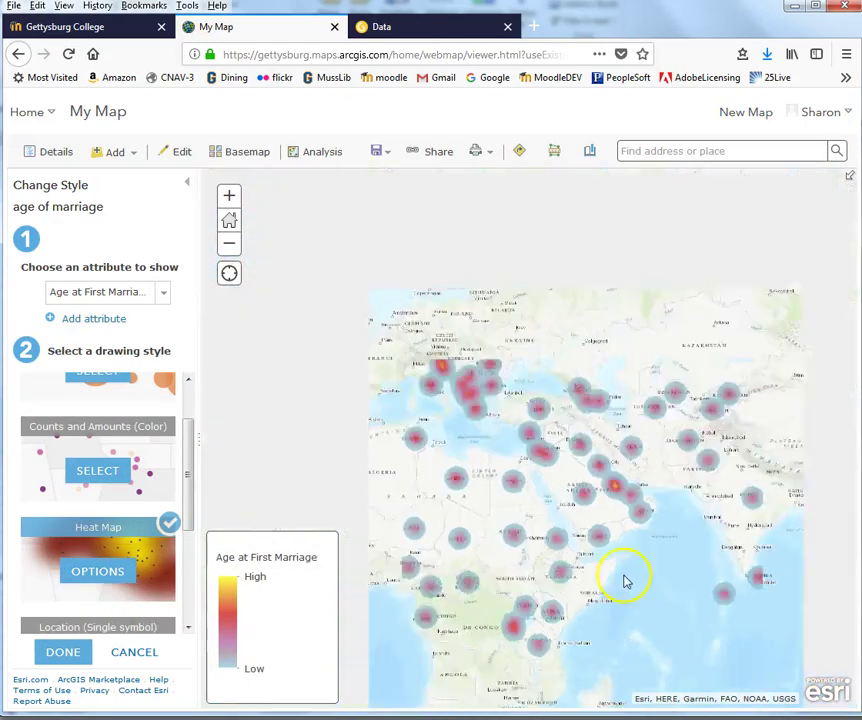
pyautogui.scroll(-2, 680, 593)
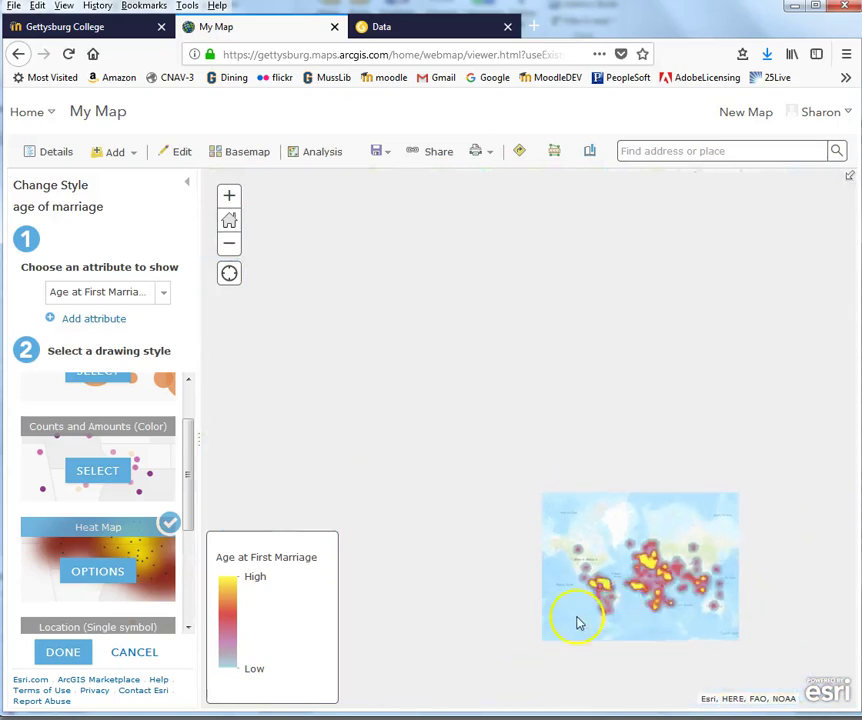
pyautogui.moveTo(536, 661); pyautogui.dragTo(560, 430)
pyautogui.scroll(-2, 570, 565)
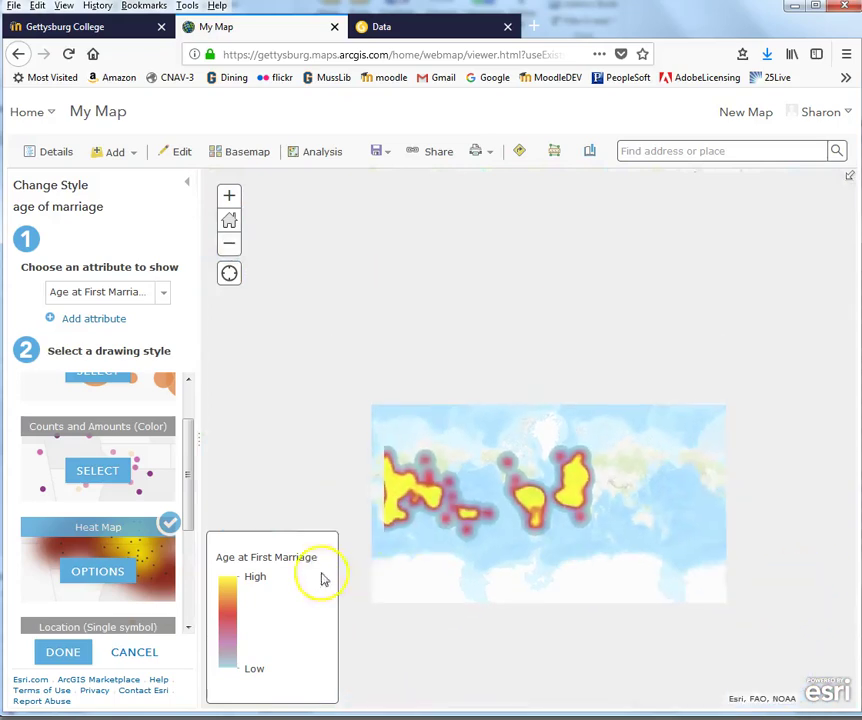
pyautogui.scroll(1, 515, 560)
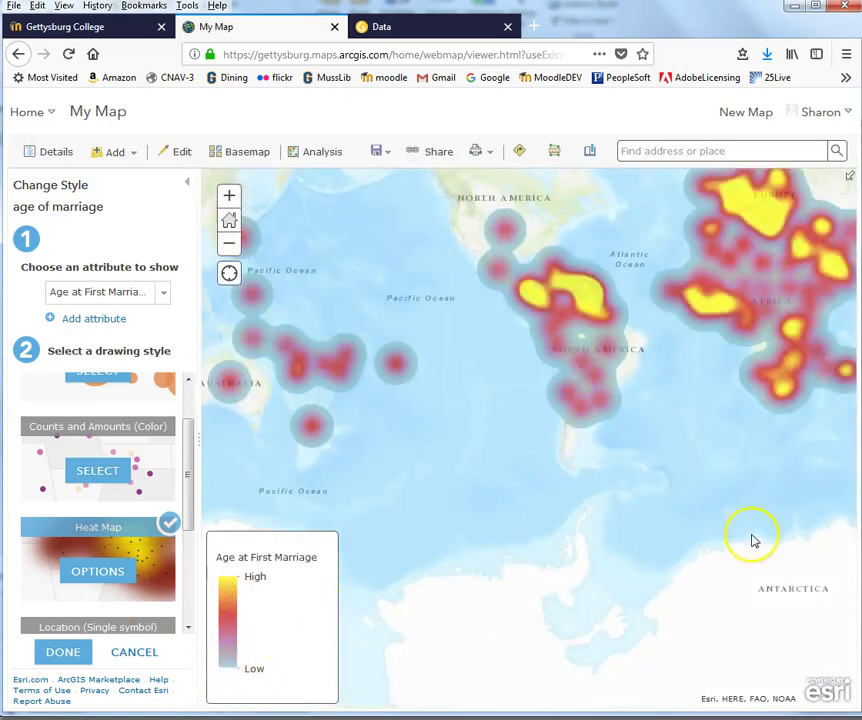
pyautogui.moveTo(461, 388); pyautogui.dragTo(311, 565)
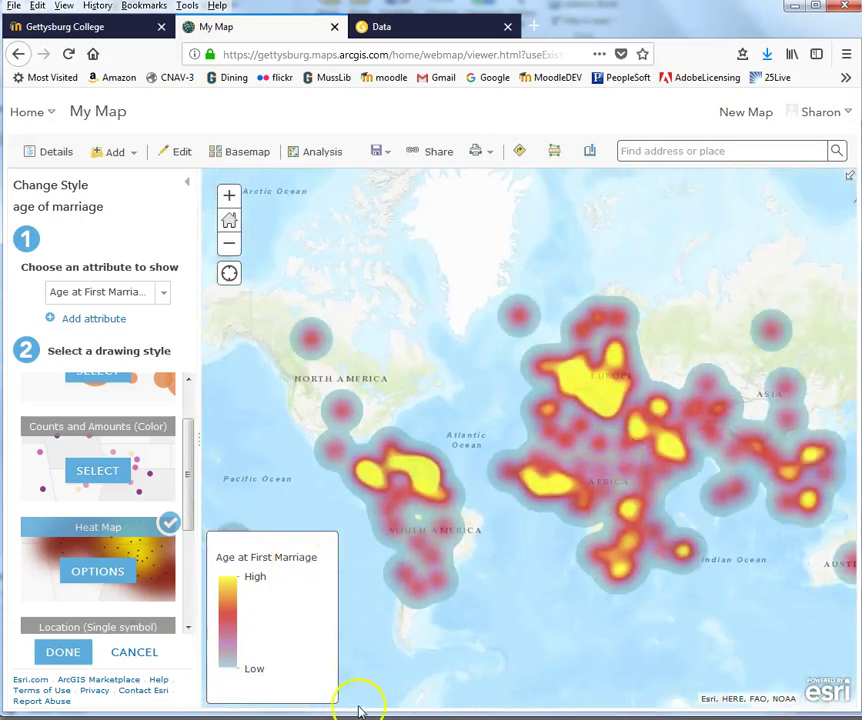
# Try Counts and Amounts (Color), then switch to Types (Unique symbols)
pyautogui.click(95, 468)
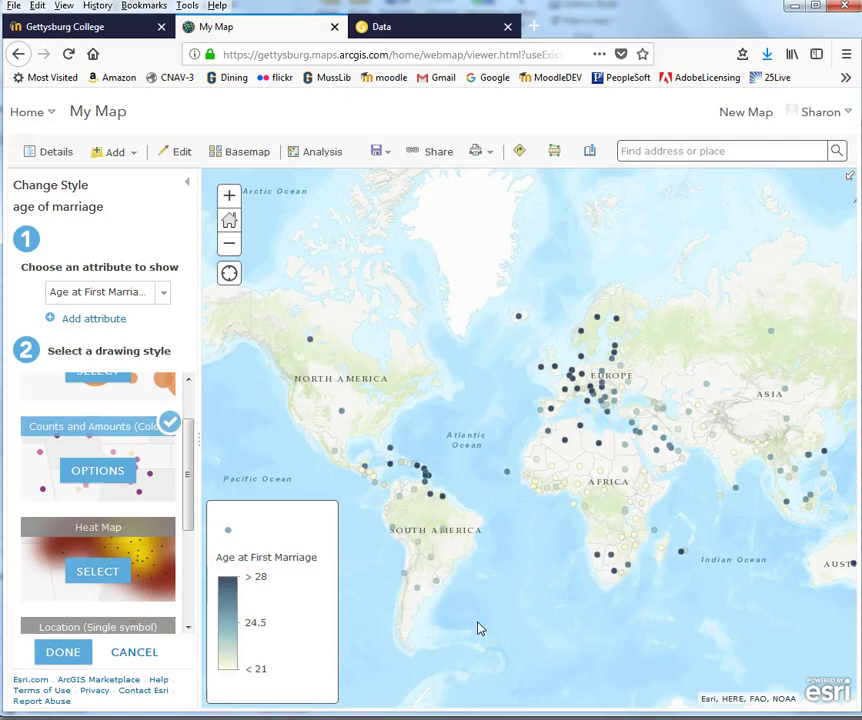
pyautogui.moveTo(187, 487)
pyautogui.mouseDown()
pyautogui.moveTo(193, 447)
pyautogui.moveTo(187, 666)
pyautogui.mouseUp()
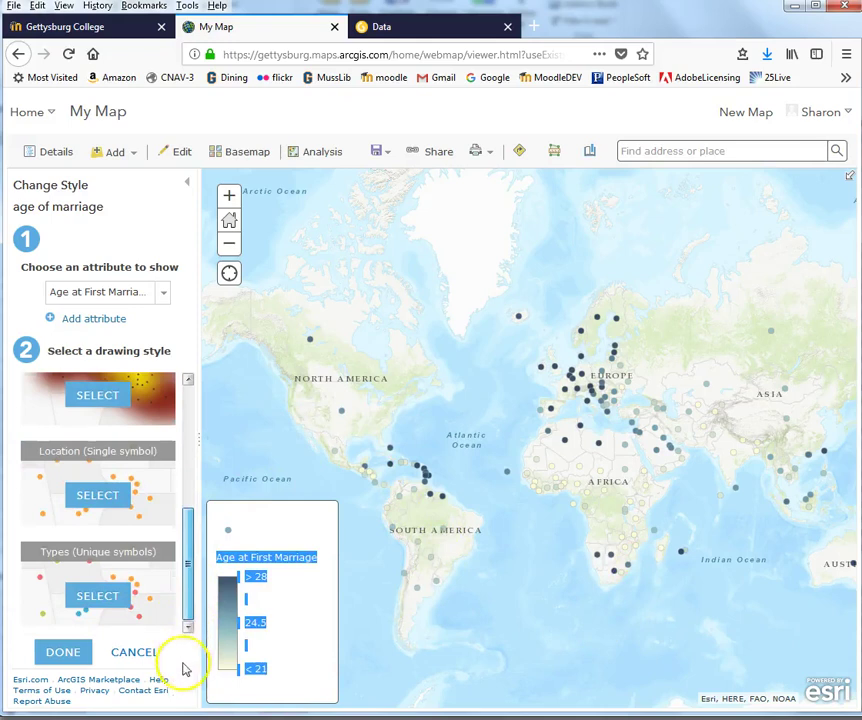
pyautogui.click(105, 597)
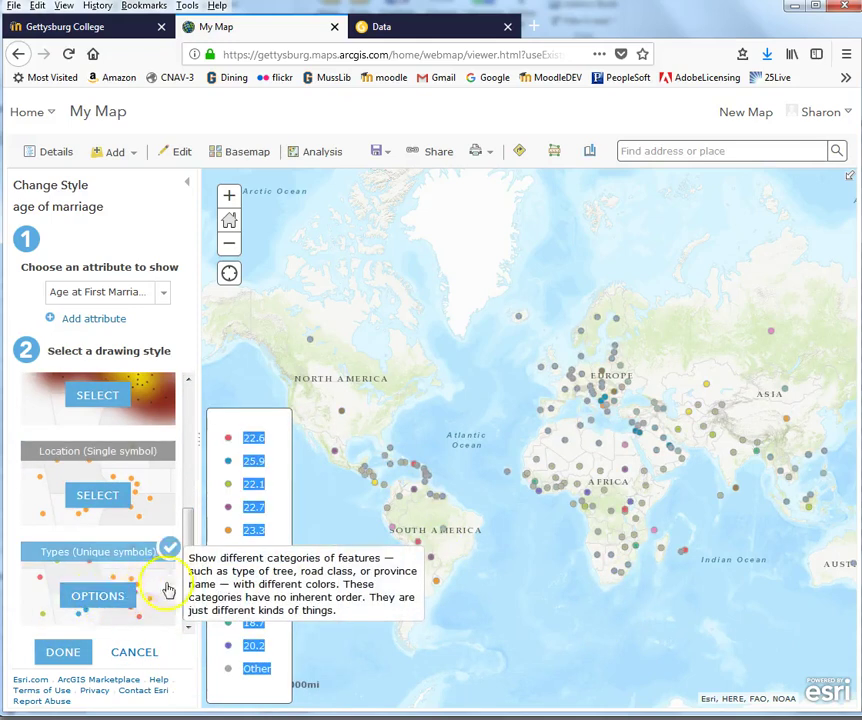
pyautogui.moveTo(187, 529); pyautogui.dragTo(110, 403)
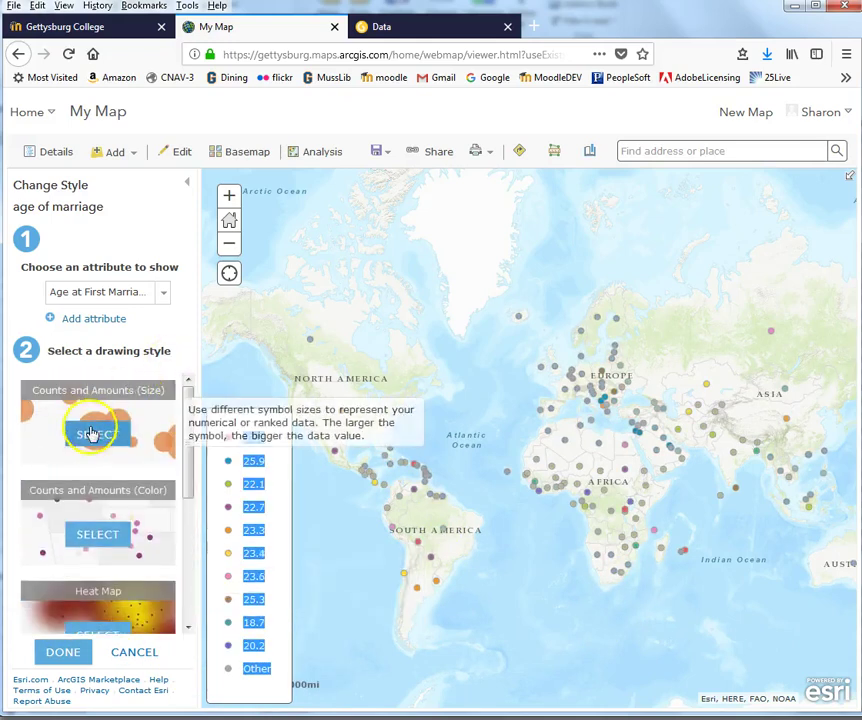
# Reselect Counts and Amounts (Size) and zoom to Europe, Africa and Asia
pyautogui.click(90, 433)
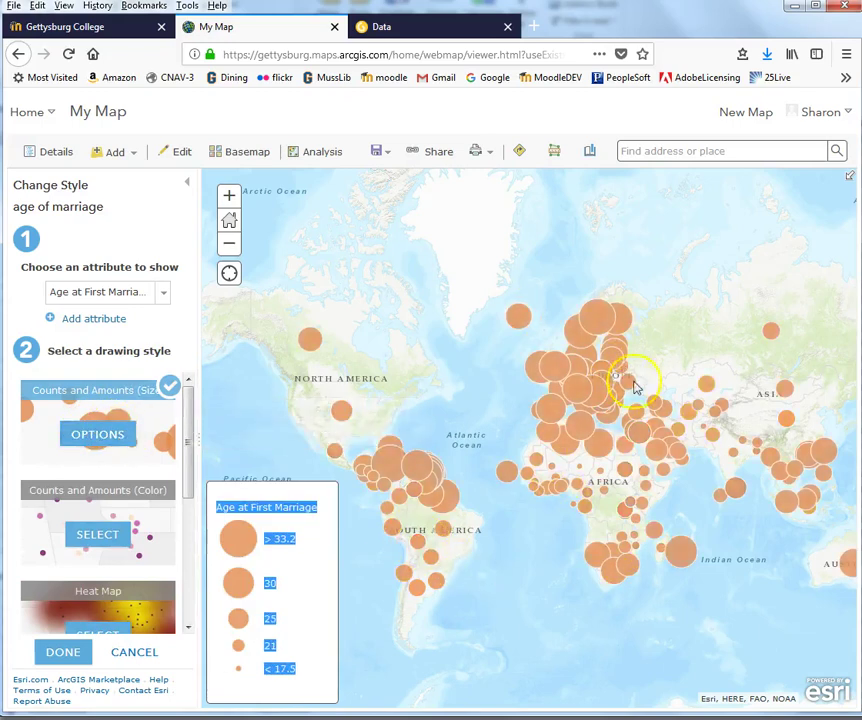
pyautogui.click(229, 197)
pyautogui.moveTo(545, 656); pyautogui.dragTo(439, 627)
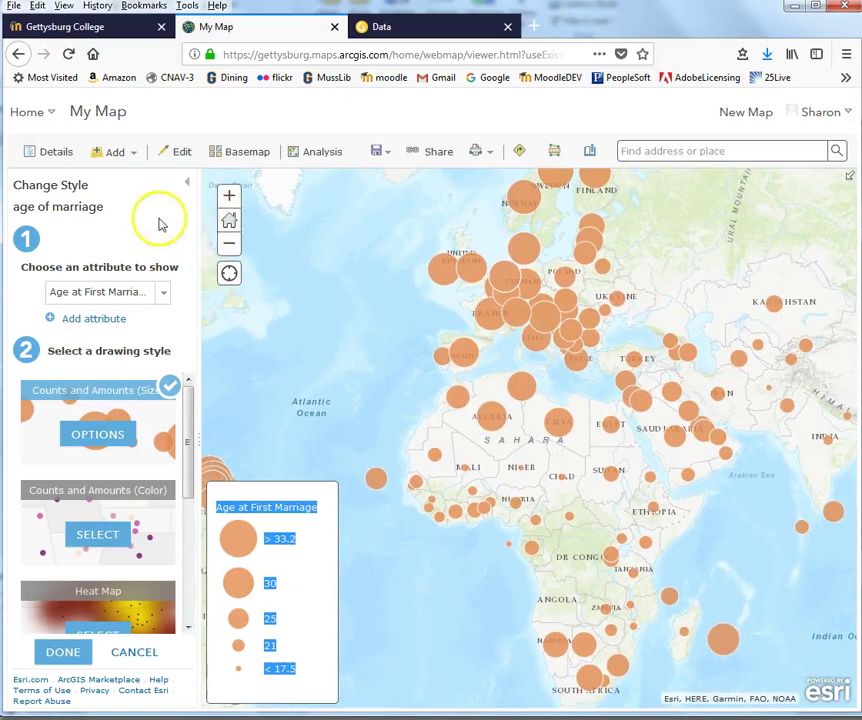
pyautogui.scroll(-3, 233, 420)
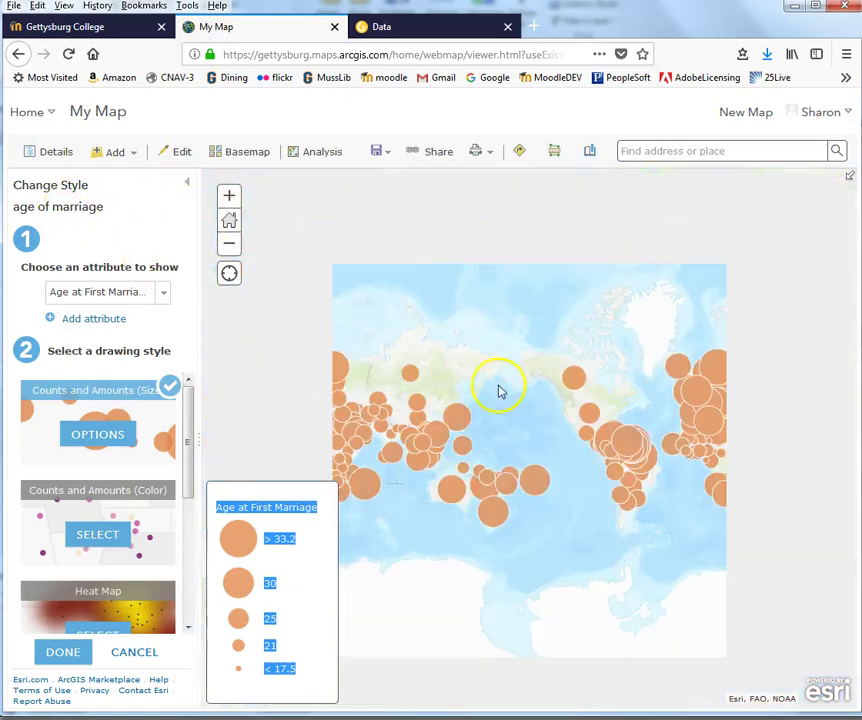
pyautogui.scroll(2, 523, 490)
pyautogui.moveTo(516, 449); pyautogui.dragTo(575, 672)
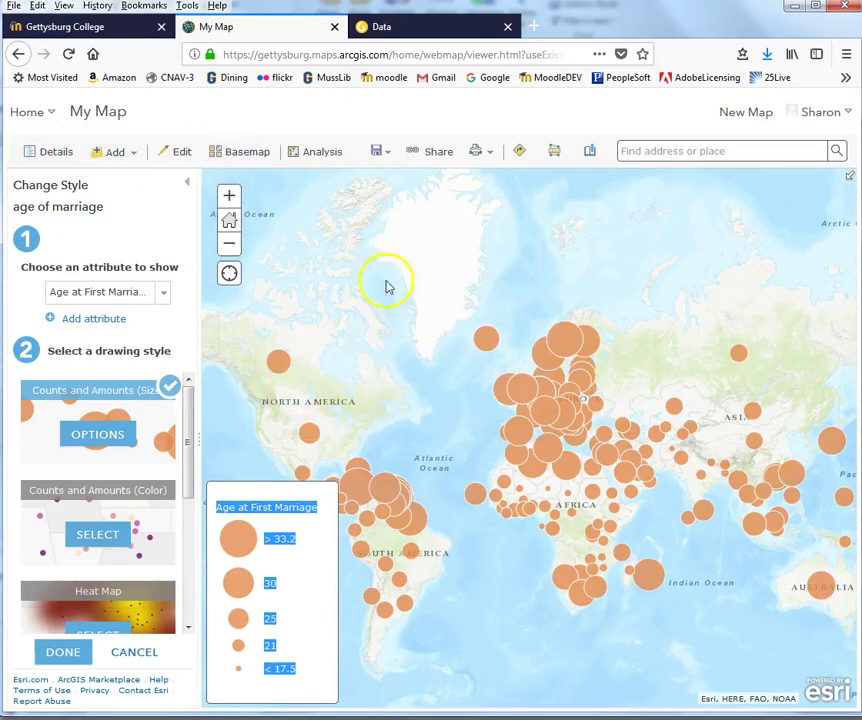
# Try the National Geographic and Oceans basemaps, then settle on Light Gray Canvas
pyautogui.click(238, 156)
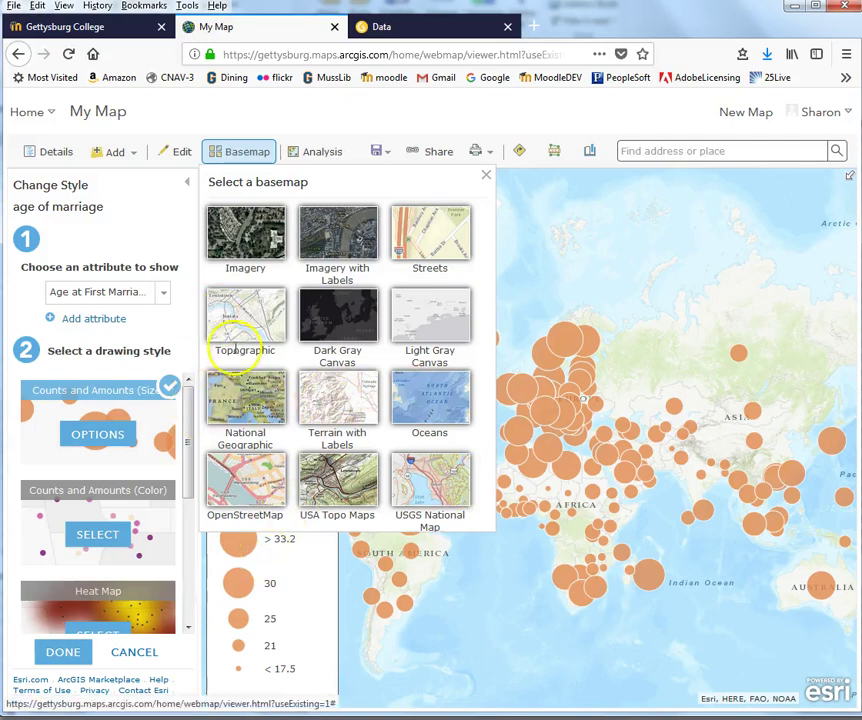
pyautogui.click(238, 406)
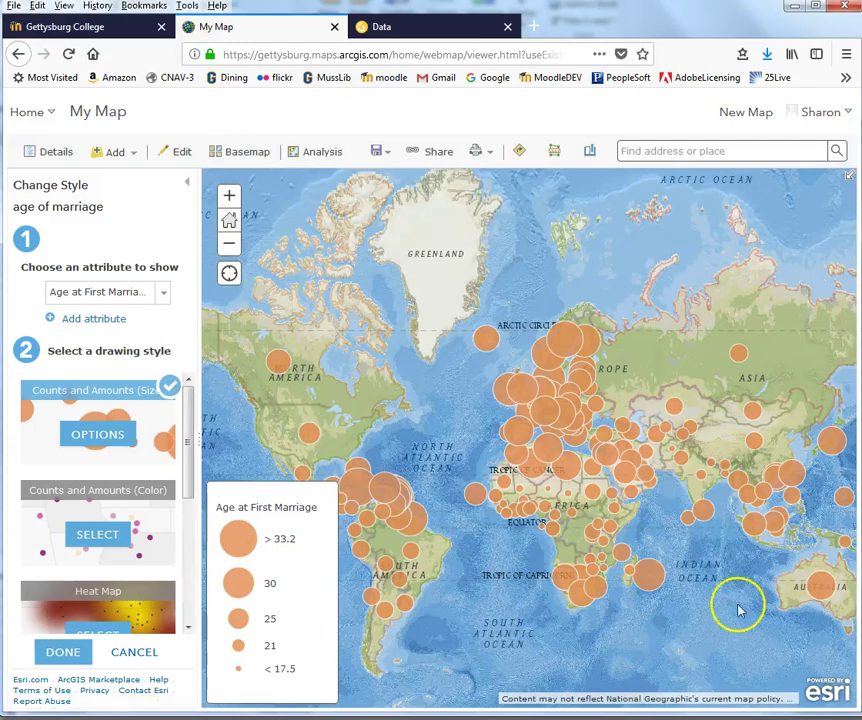
pyautogui.click(246, 153)
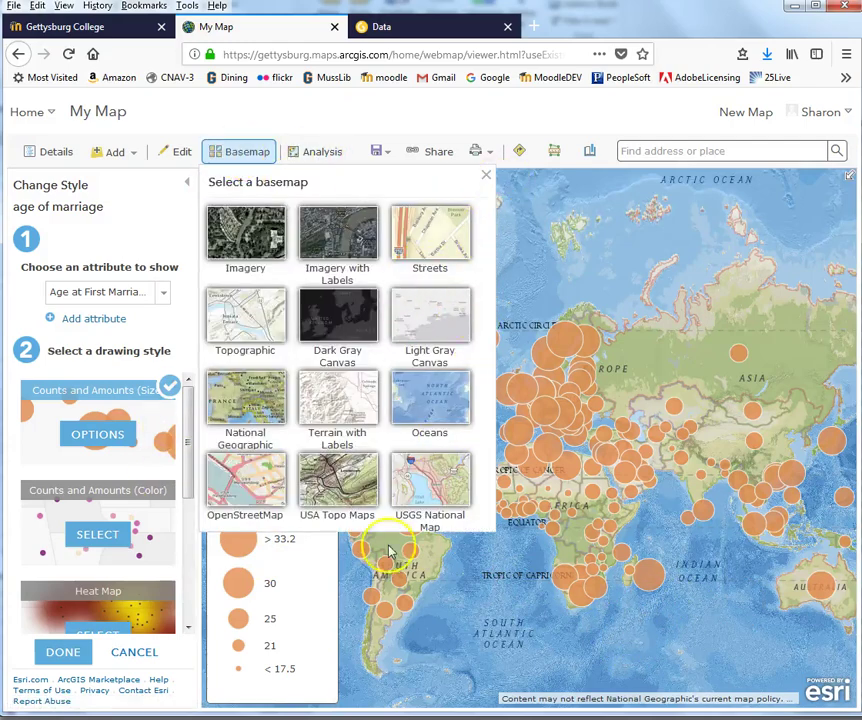
pyautogui.click(433, 401)
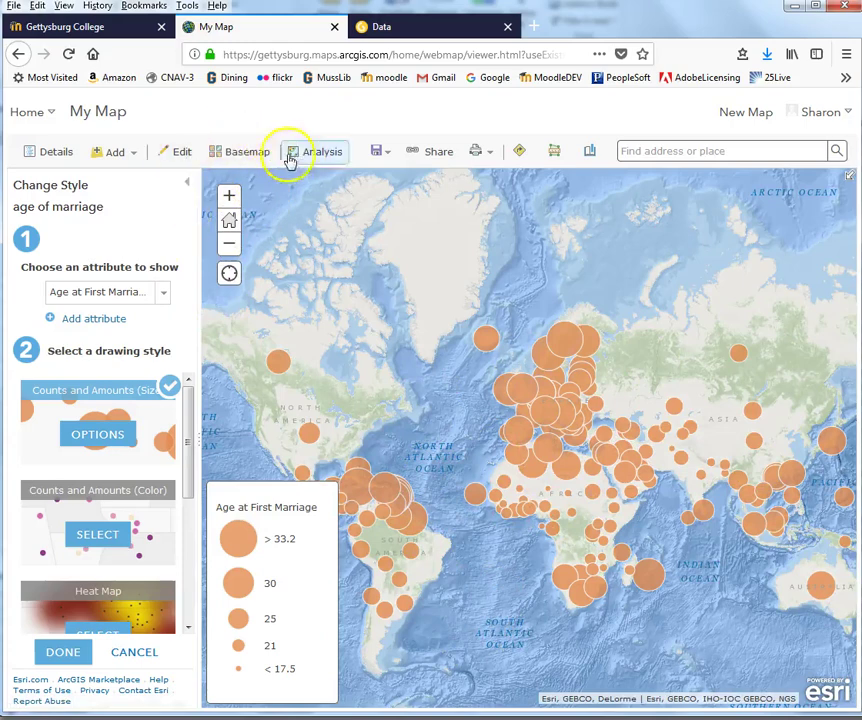
pyautogui.click(248, 158)
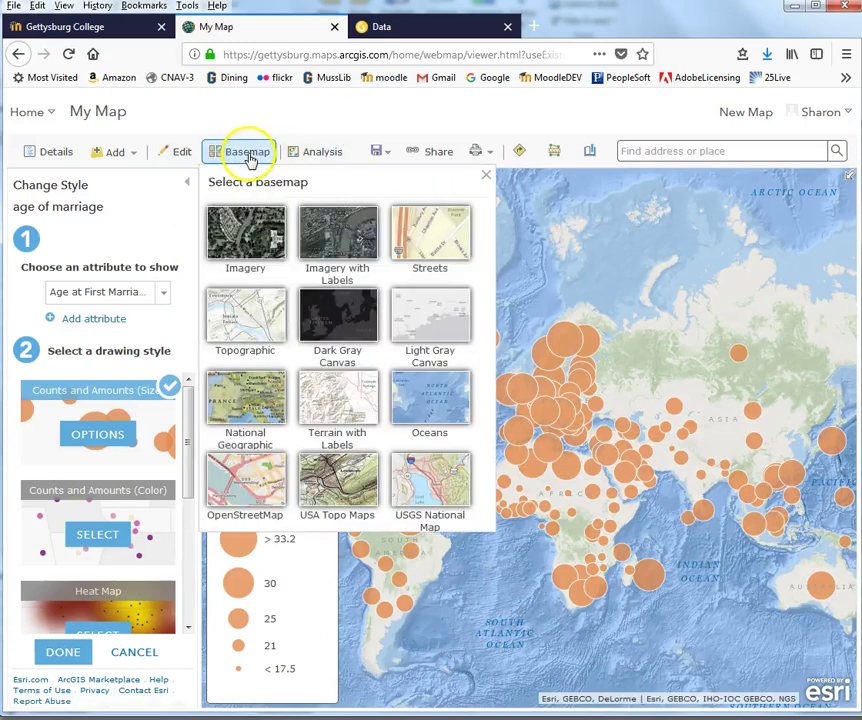
pyautogui.click(412, 310)
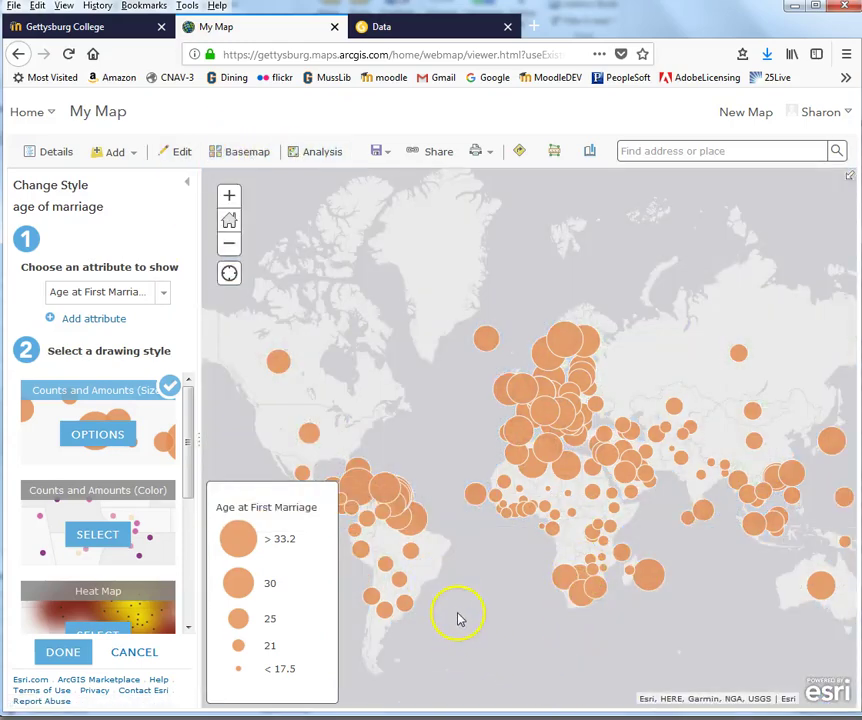